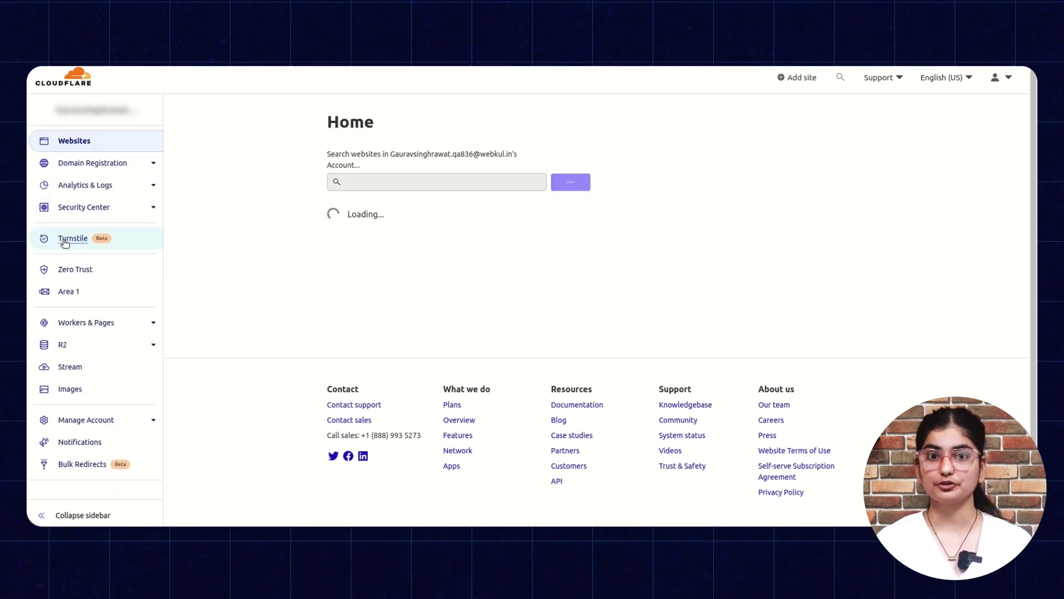
- Open Cloudflare's Turnstile sites list and begin adding a new Turnstile site
click(64, 243)
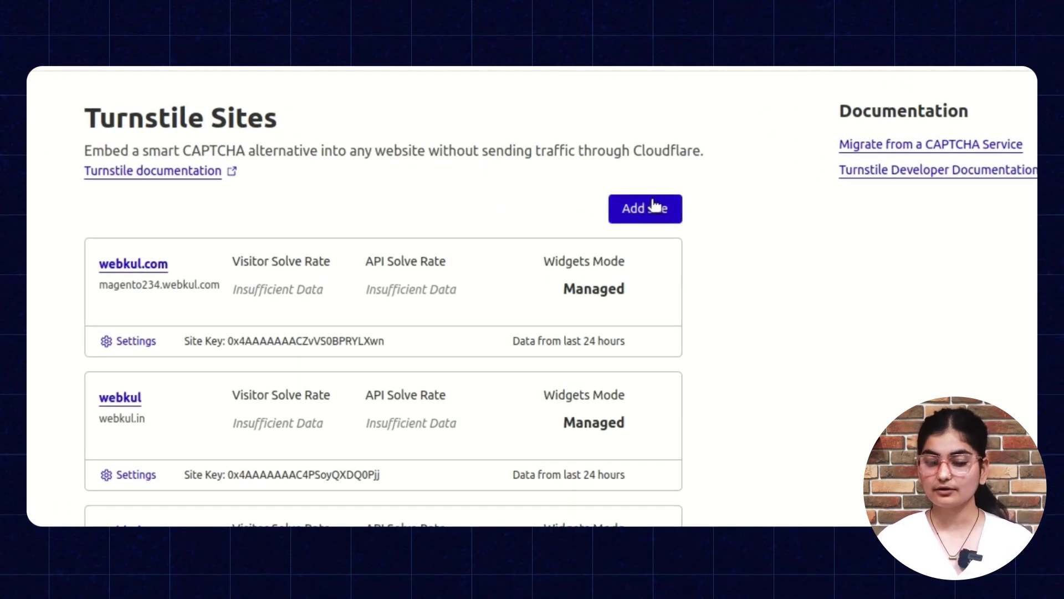
click(640, 213)
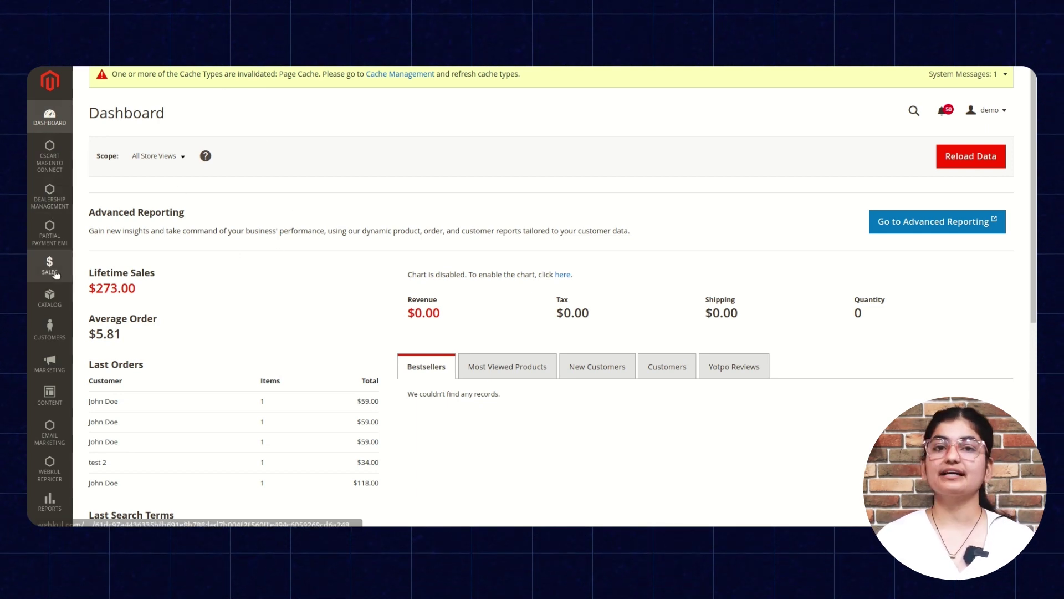
- Go to Stores > Configuration > Webkul > CloudFlare Turnstile settings
scroll(49, 266, down, 5)
click(47, 475)
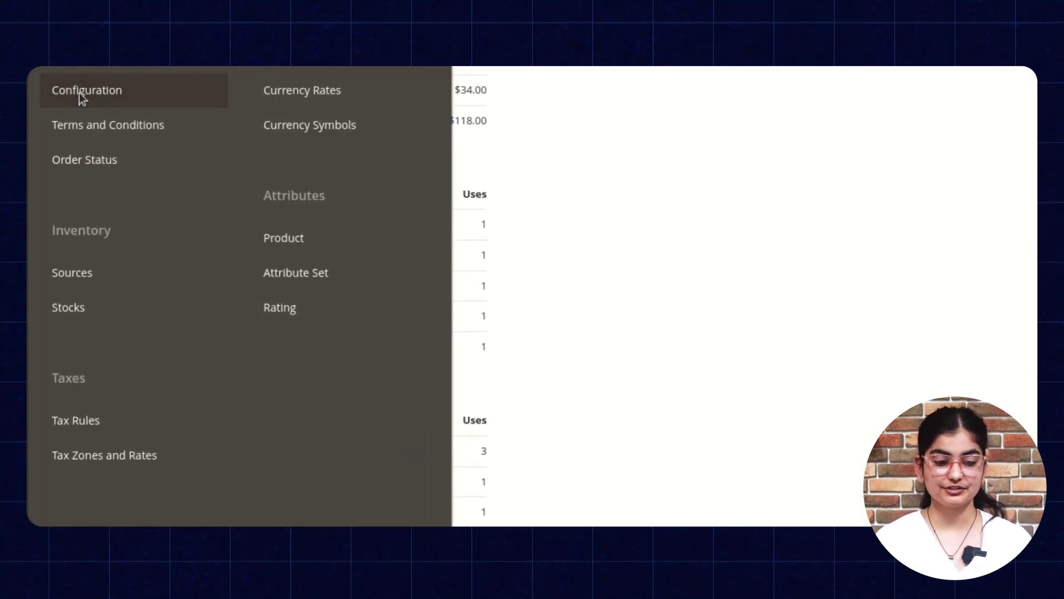
click(81, 94)
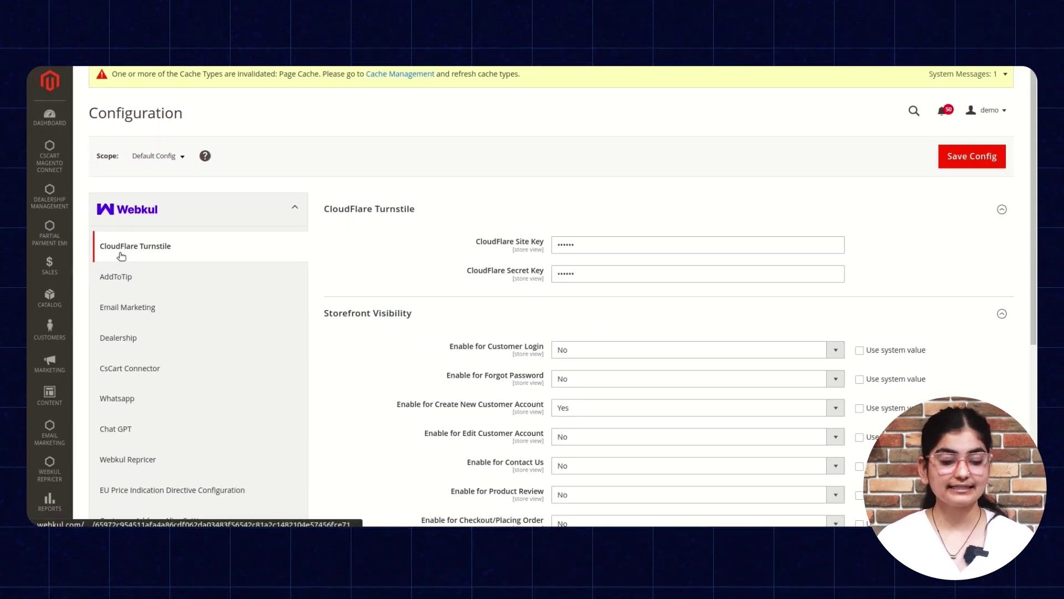
click(123, 252)
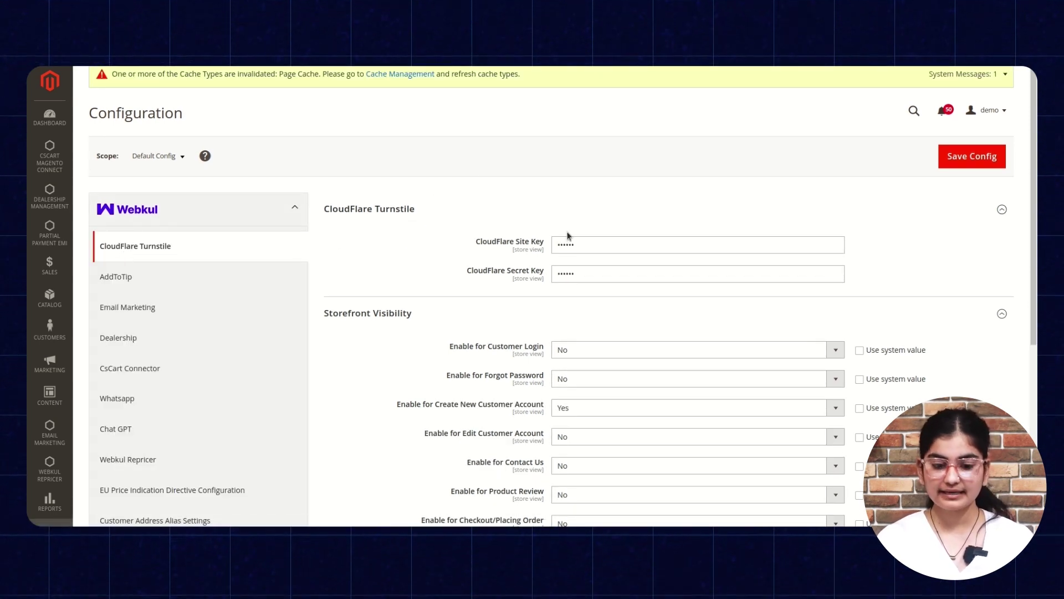
- Set Enable for Contact Us to Yes under Storefront Visibility
scroll(568, 235, down, 1)
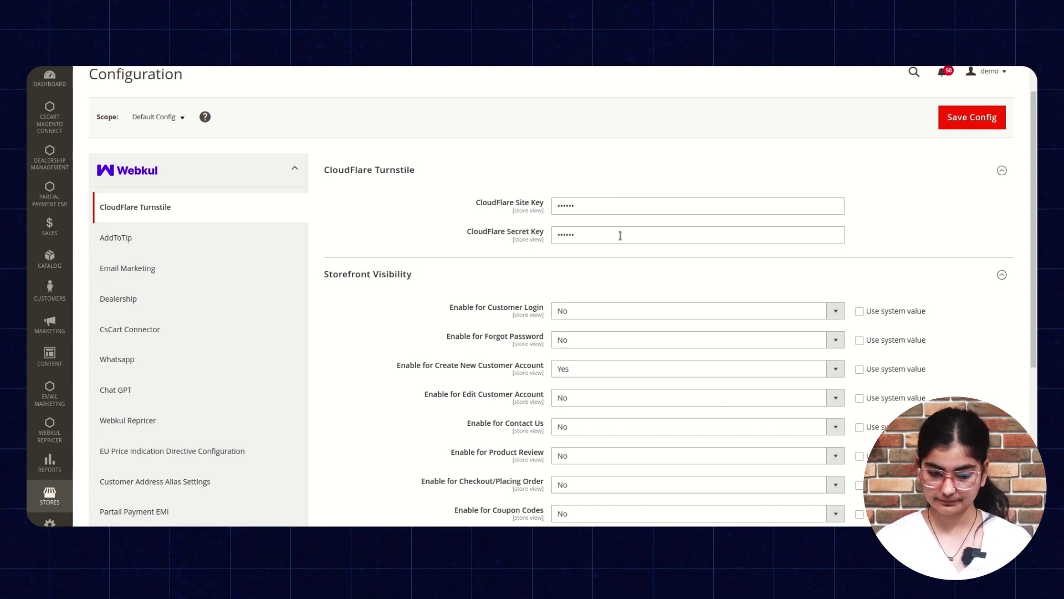
scroll(620, 235, down, 1)
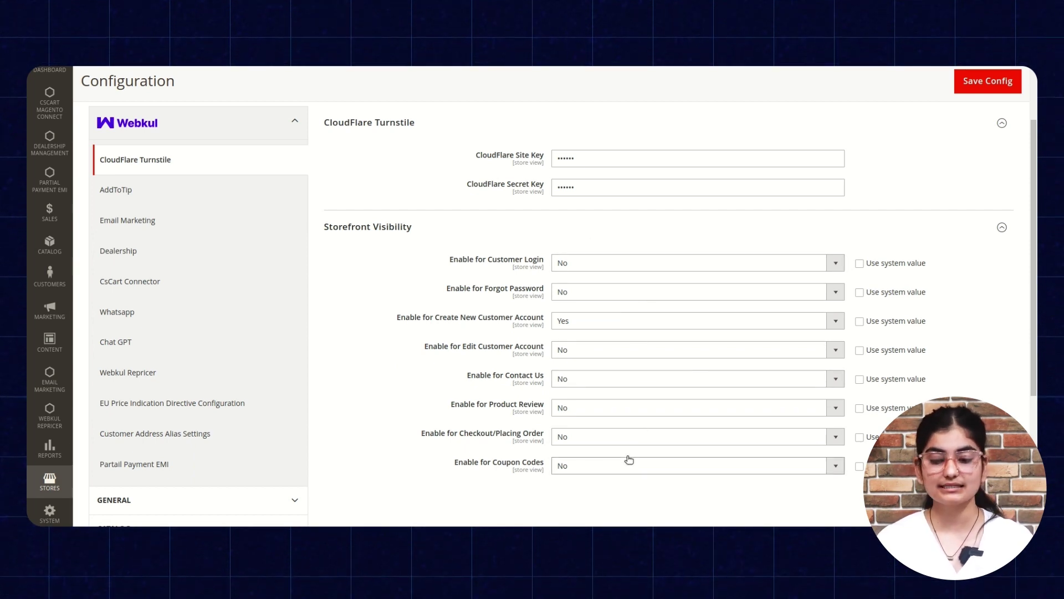
click(583, 394)
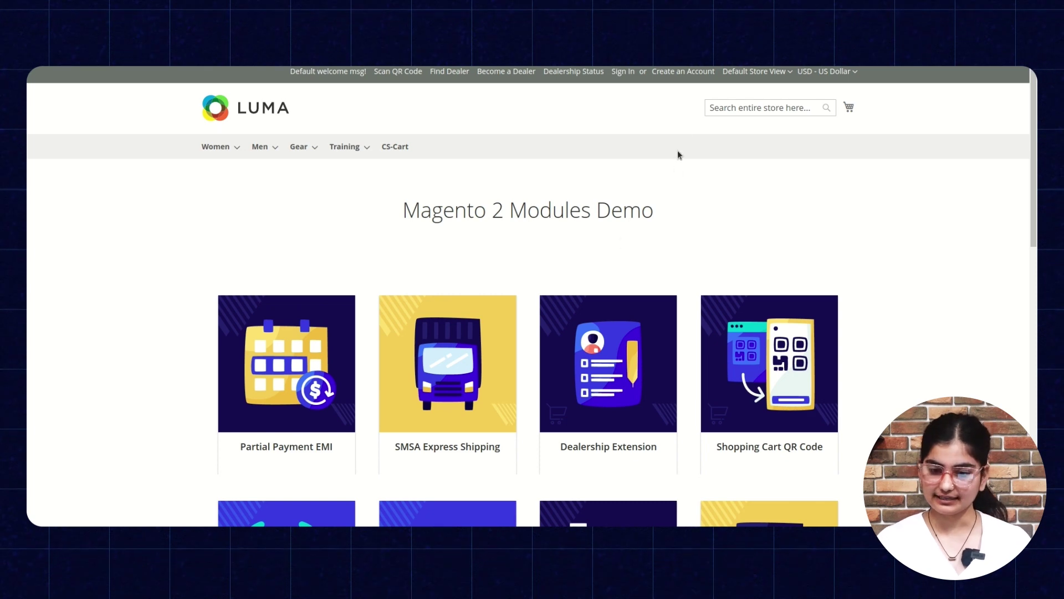
- Open Create an Account and scroll down to the Turnstile widget showing Success
click(685, 73)
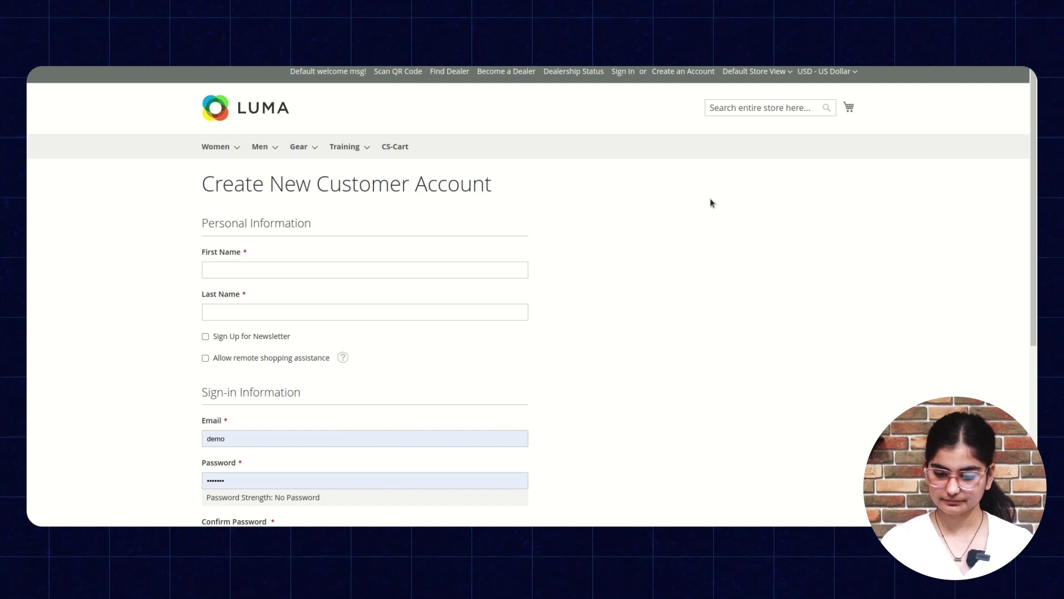
scroll(580, 335, down, 1)
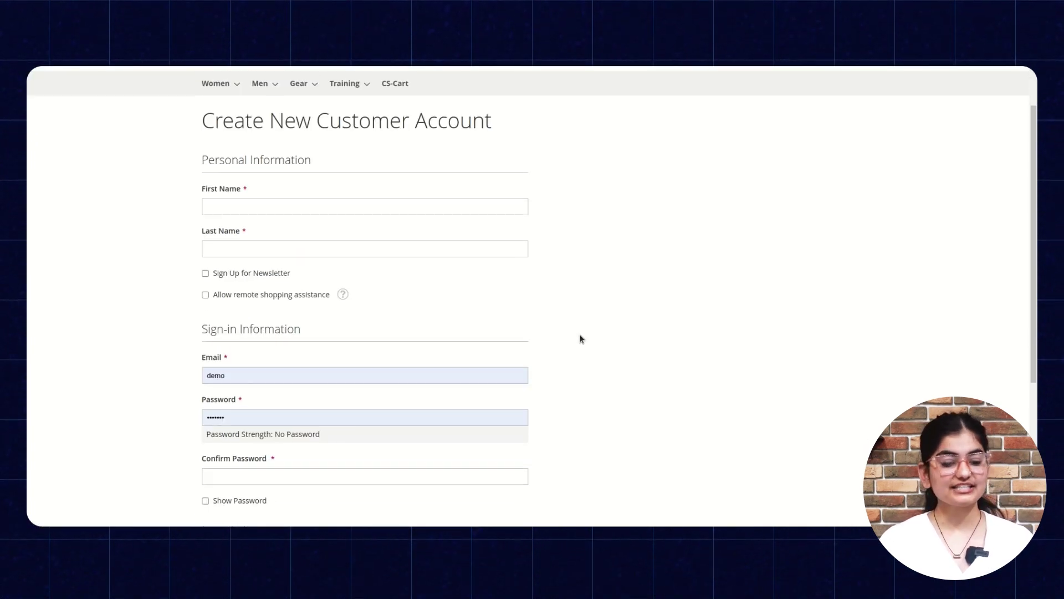
scroll(580, 335, down, 2)
scroll(579, 335, down, 2)
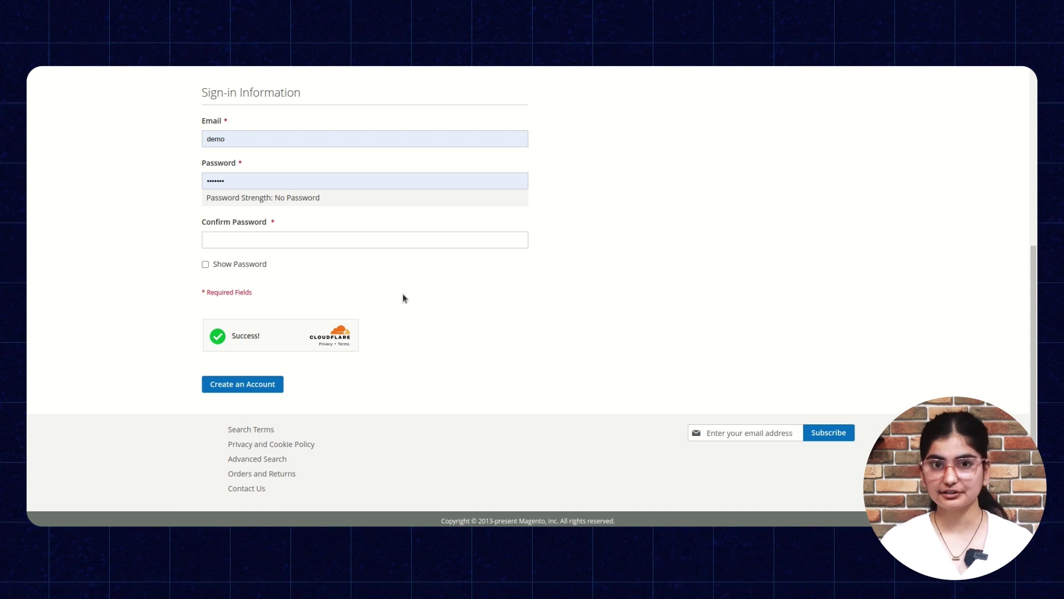